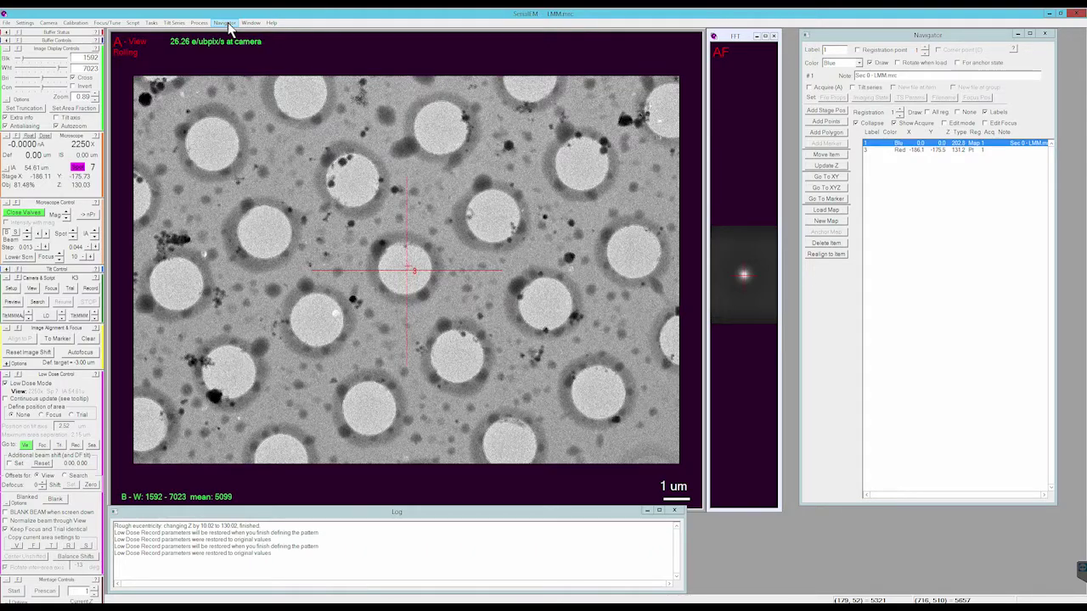
- Open the Navigator's Multi-shot Parameters and turn on 'Do Records in multiple holes' for a 3x3 pattern
{"action": "left_click", "coordinate": [225, 23]}
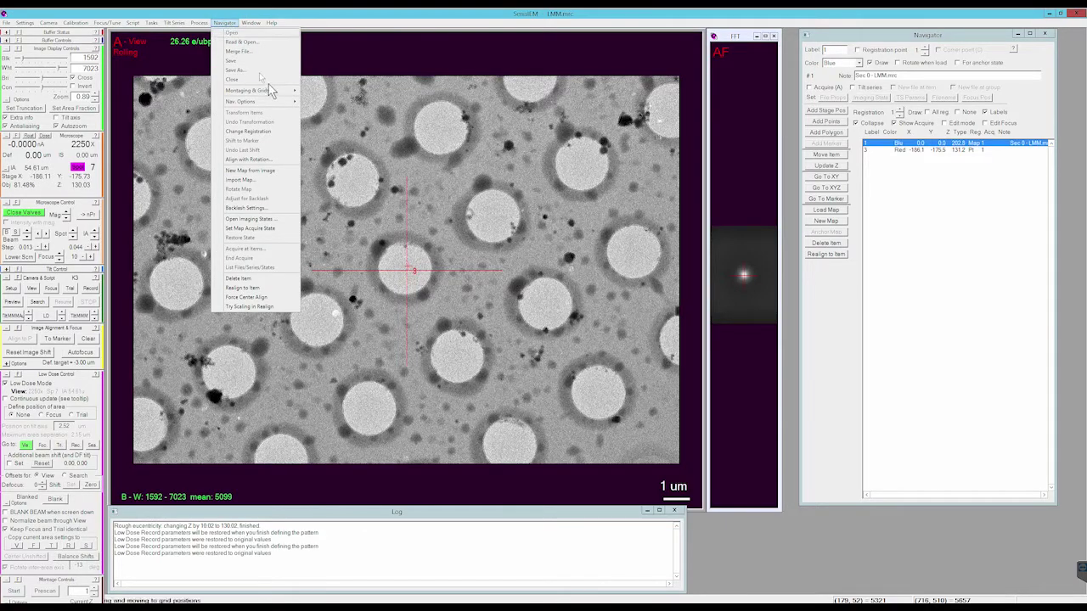
{"action": "mouse_move", "coordinate": [271, 92]}
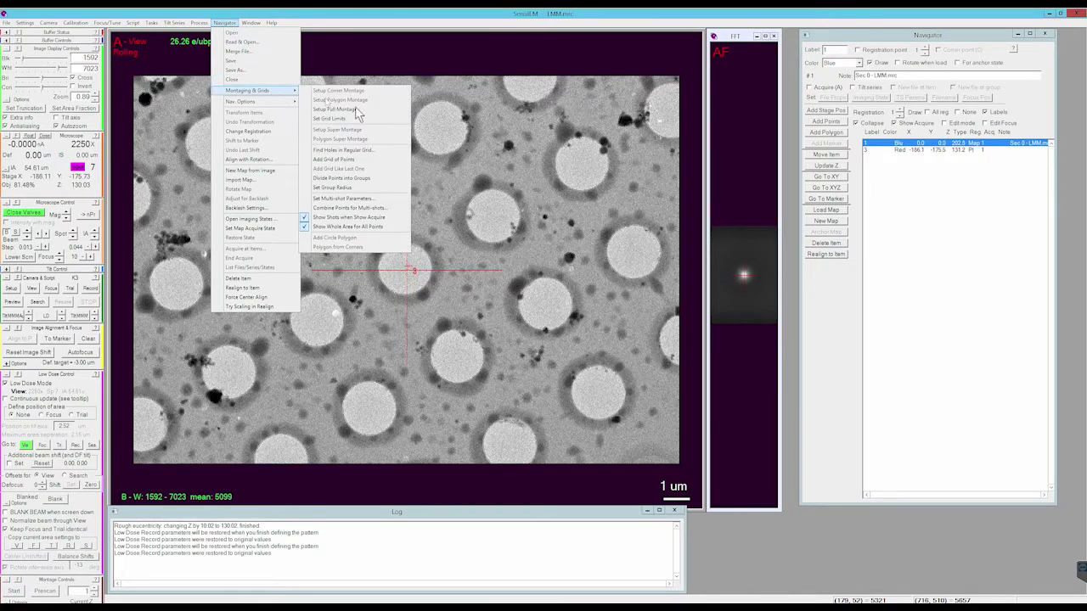
{"action": "left_click", "coordinate": [391, 198]}
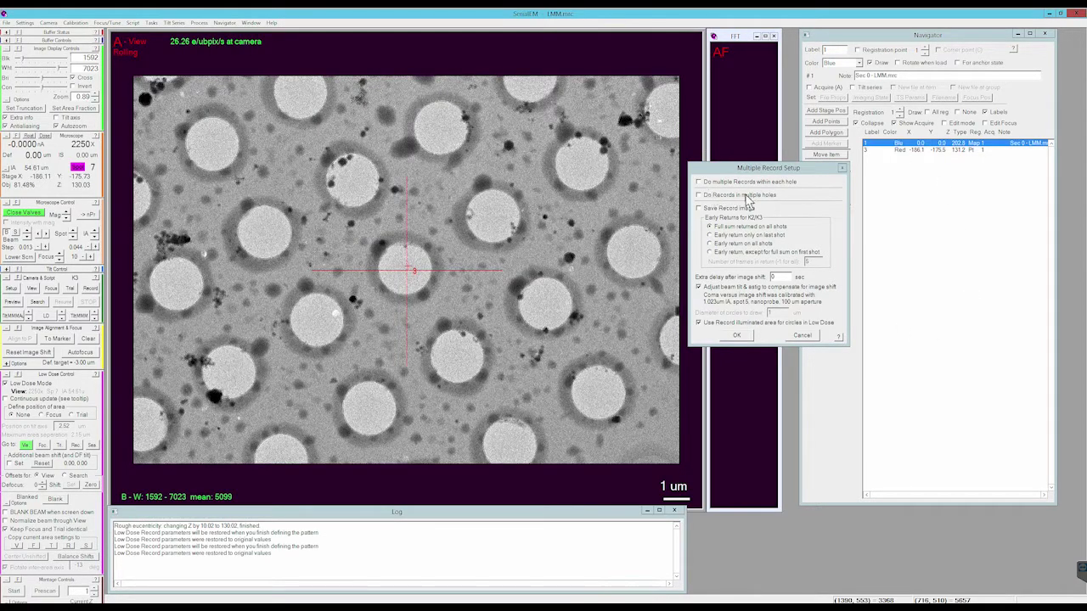
{"action": "left_click", "coordinate": [699, 195]}
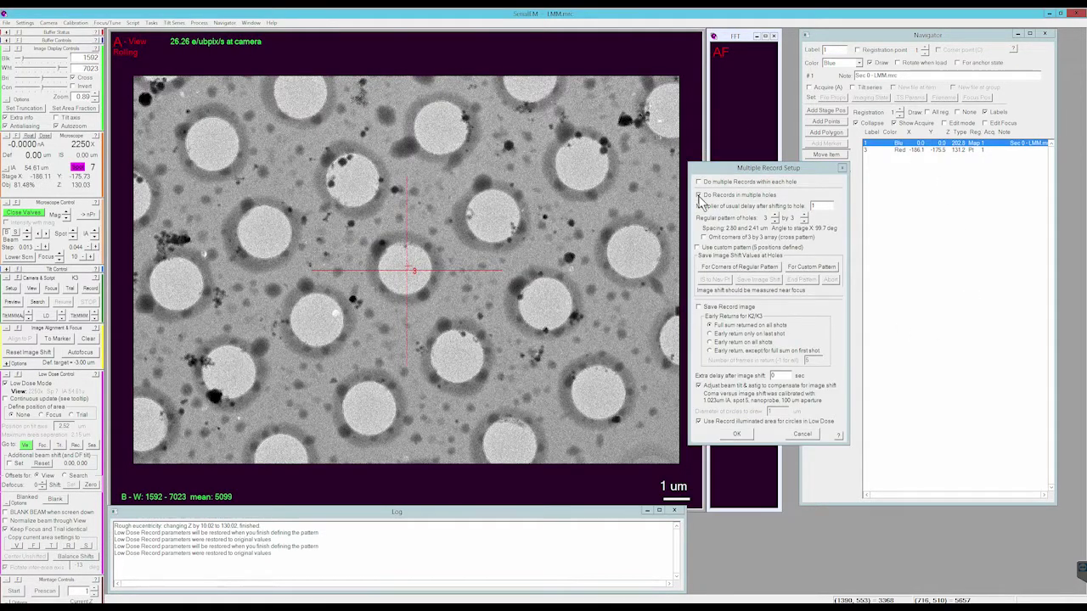
- Start the regular-pattern corner definition, save image shifts for three corner holes, and centre the fourth
{"action": "left_click", "coordinate": [735, 268]}
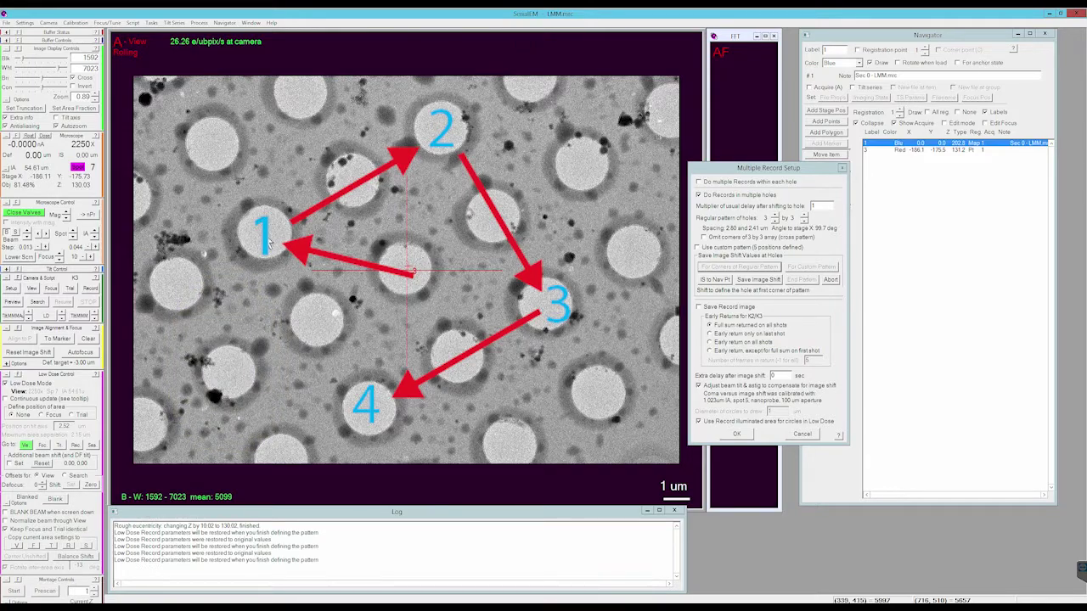
{"action": "left_click_drag", "start_coordinate": [264, 231], "coordinate": [409, 277]}
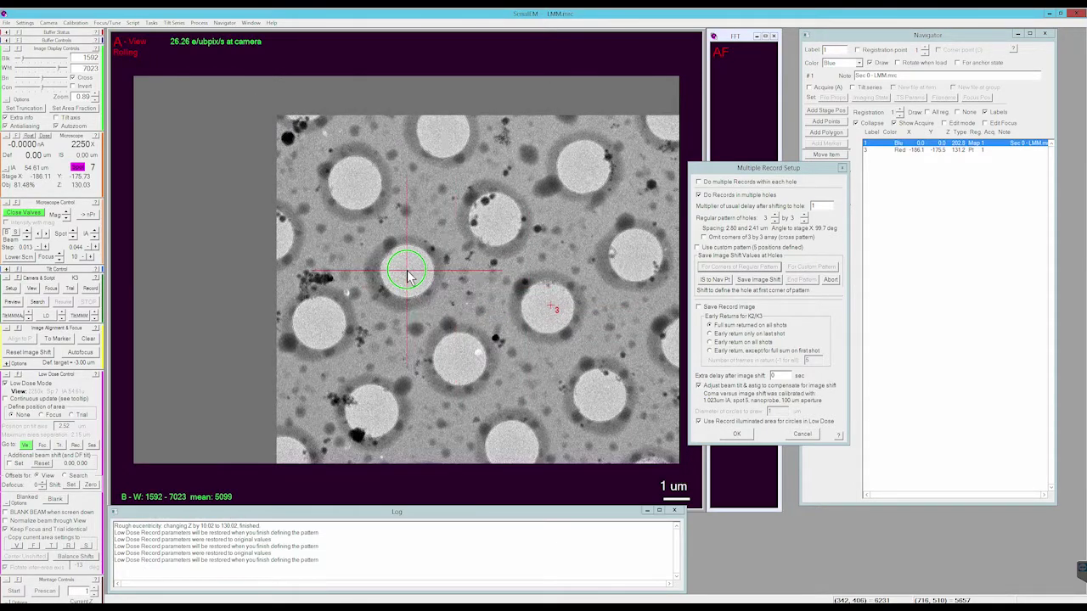
{"action": "left_click", "coordinate": [758, 281]}
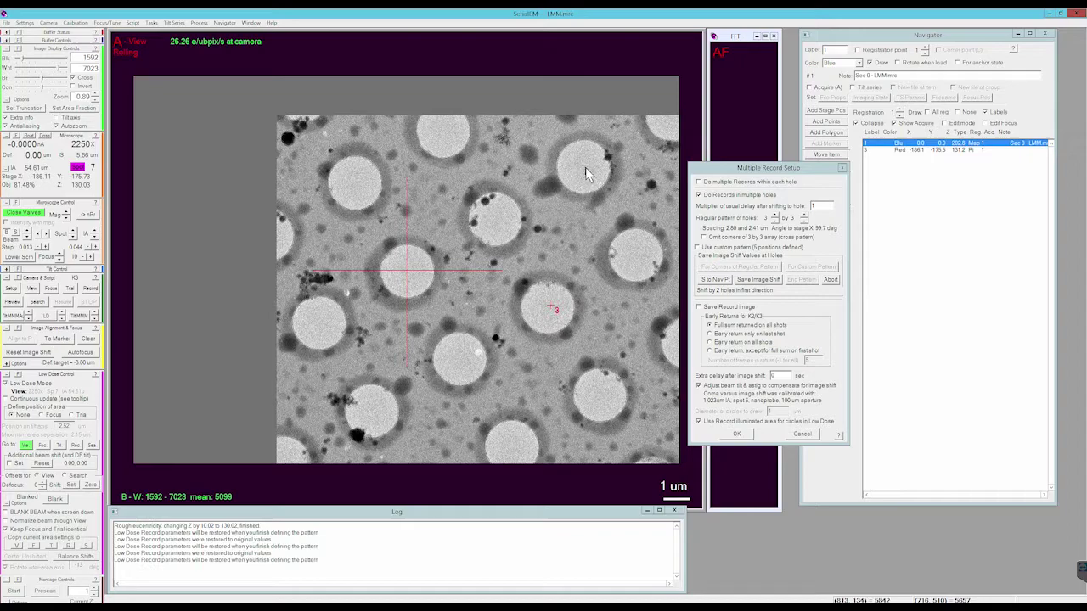
{"action": "left_click_drag", "start_coordinate": [585, 167], "coordinate": [408, 275]}
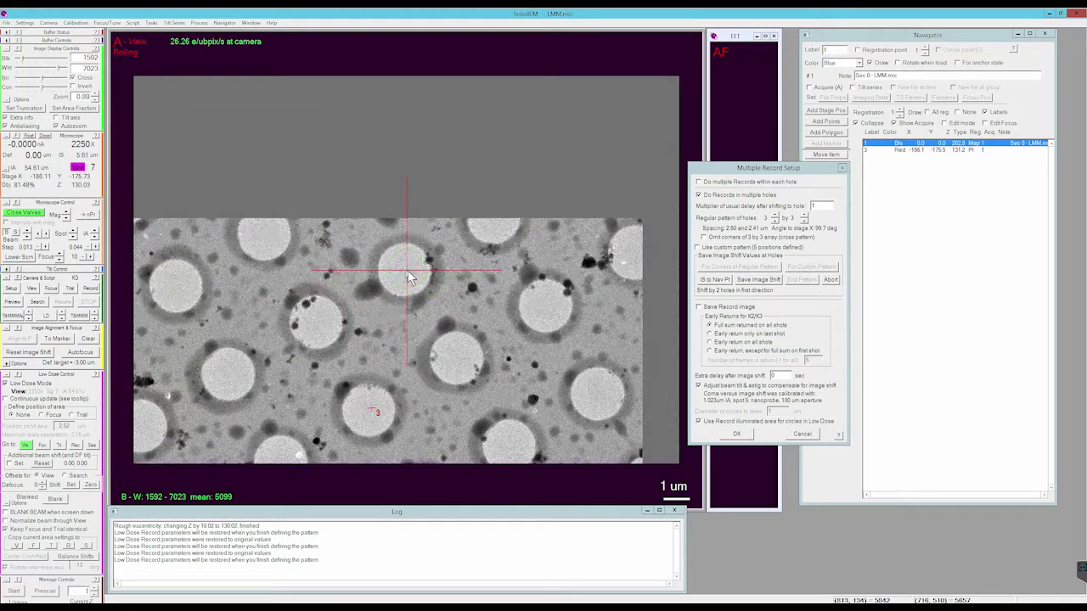
{"action": "left_click", "coordinate": [760, 280]}
{"action": "left_click_drag", "start_coordinate": [511, 456], "coordinate": [408, 274]}
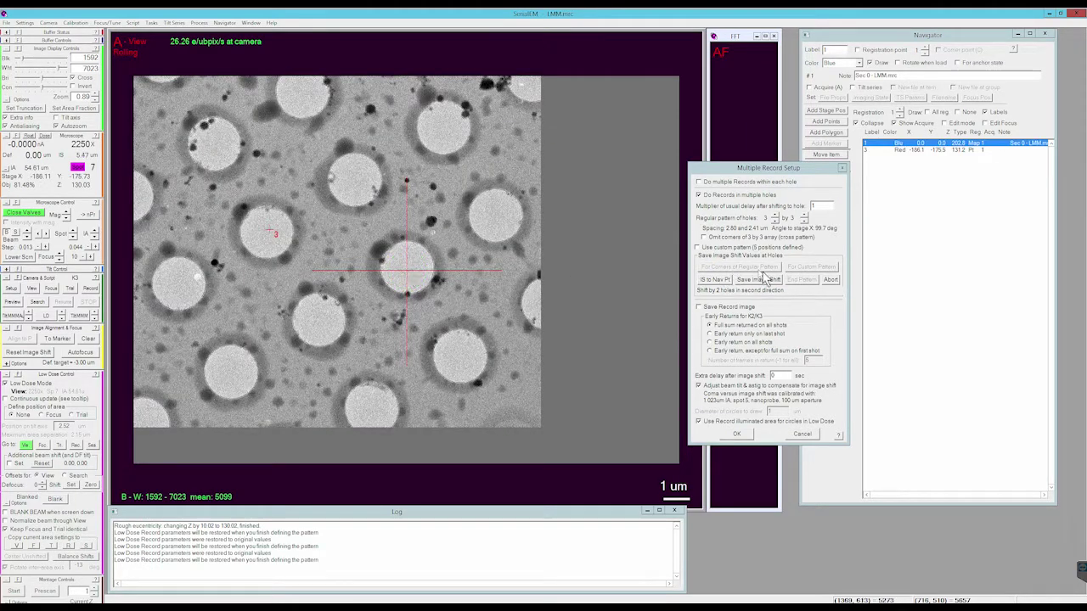
{"action": "left_click", "coordinate": [759, 279]}
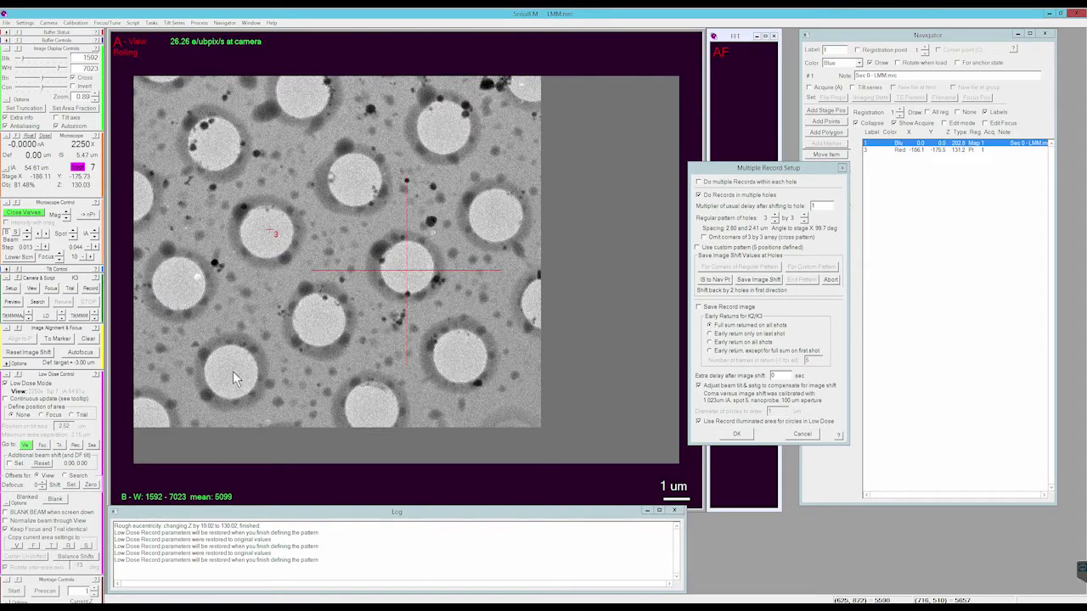
{"action": "left_click_drag", "start_coordinate": [230, 373], "coordinate": [407, 274]}
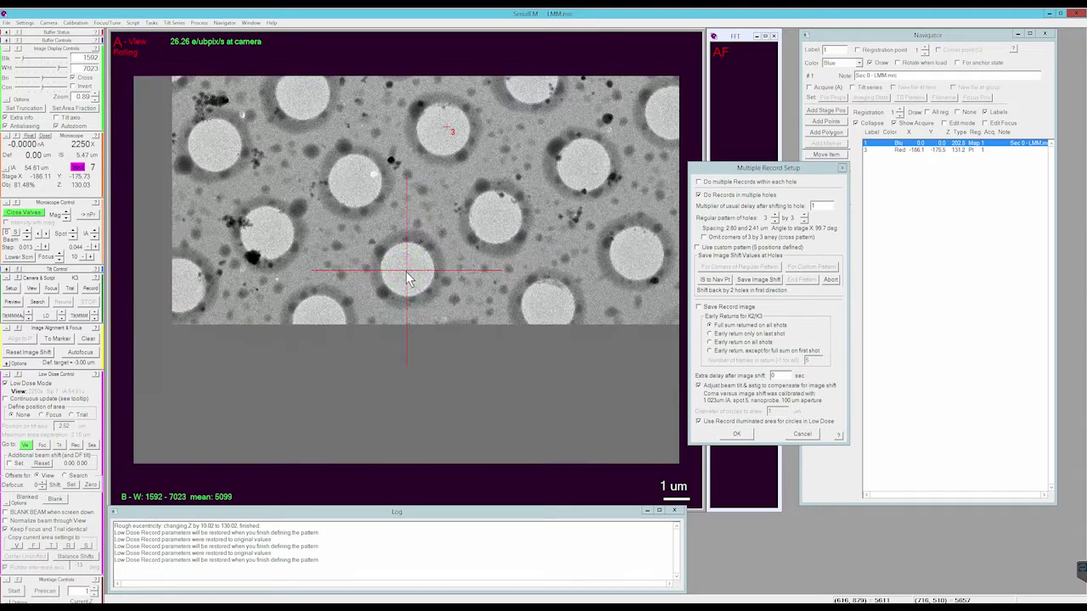
- Save the final corner's image shift and display the nine hole positions, spaced about 4.2 µm apart
{"action": "left_click", "coordinate": [758, 279]}
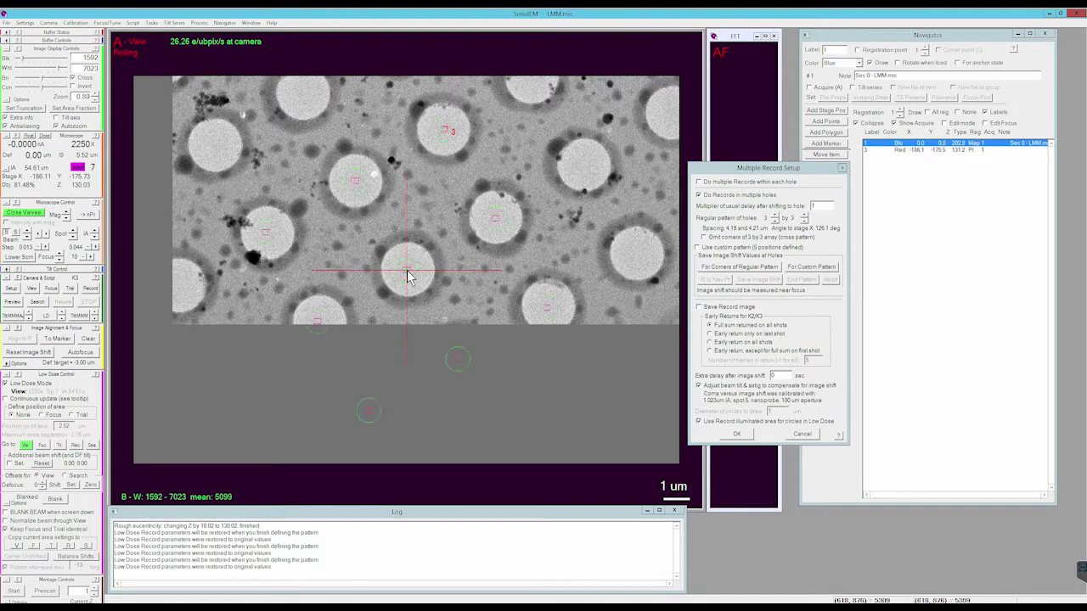
{"action": "left_click", "coordinate": [566, 331]}
{"action": "left_click", "coordinate": [357, 198]}
- Run the one-line script 'SetImageShift 0 0' to return to the original centre hole
{"action": "left_click", "coordinate": [134, 23]}
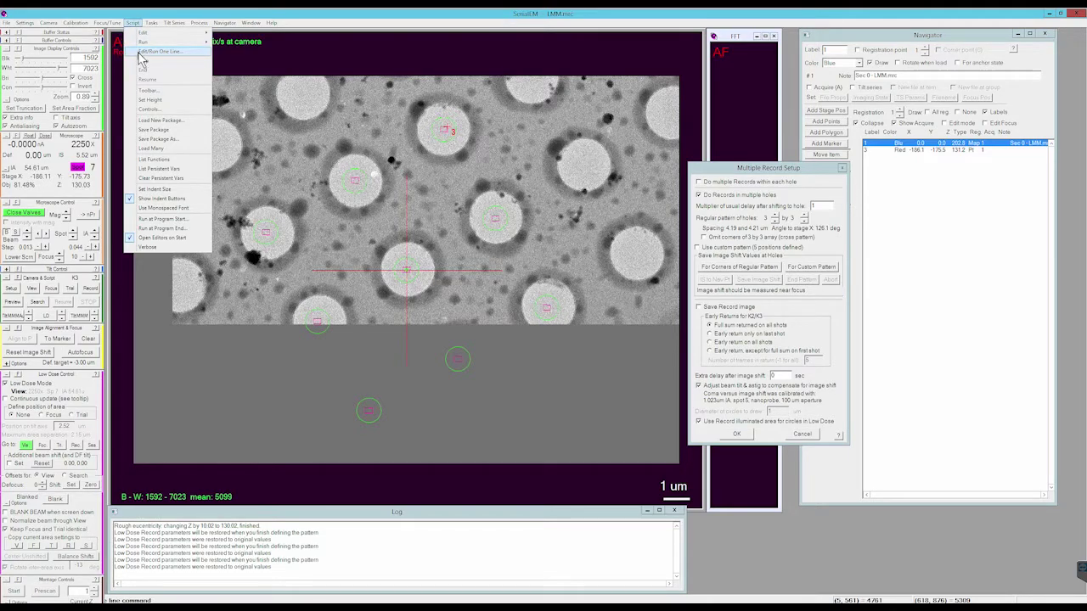
{"action": "left_click", "coordinate": [141, 52]}
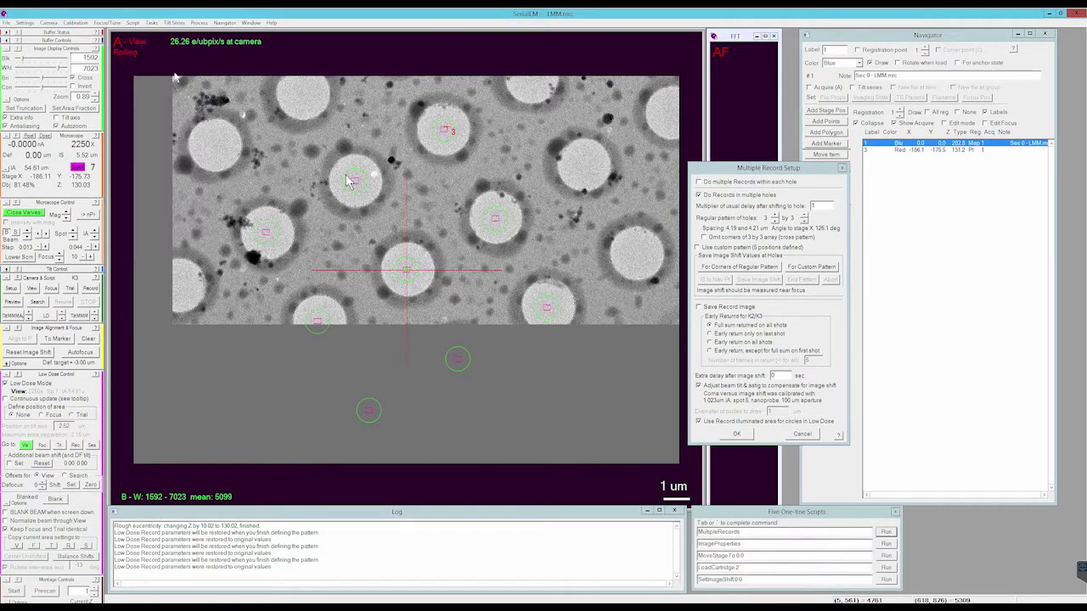
{"action": "left_click", "coordinate": [888, 581]}
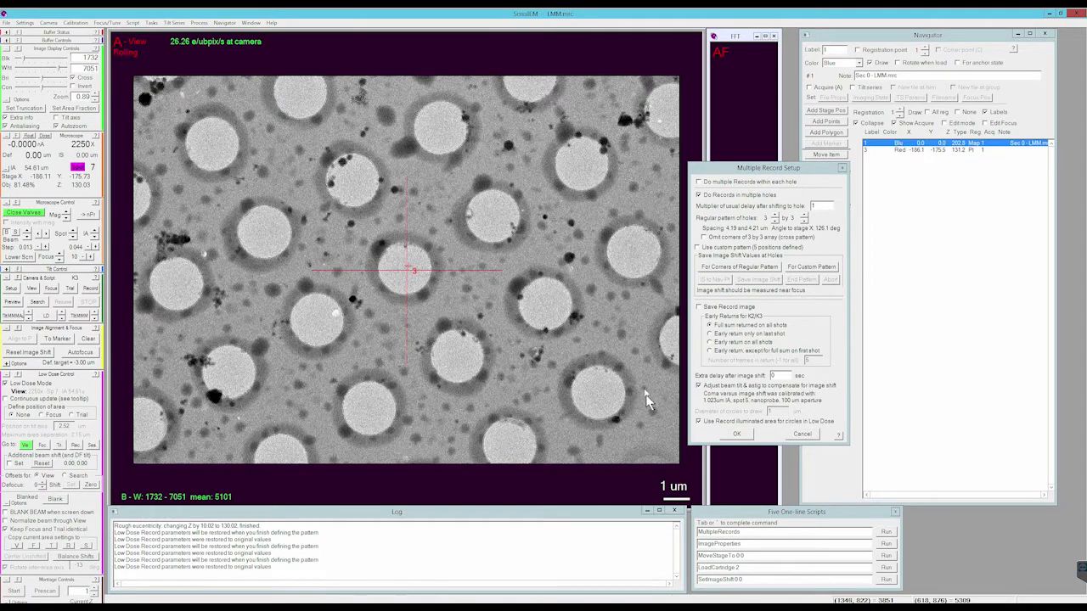
- Click the centre hole in the View image to show the 3x3 pattern markers around it
{"action": "left_click", "coordinate": [407, 272]}
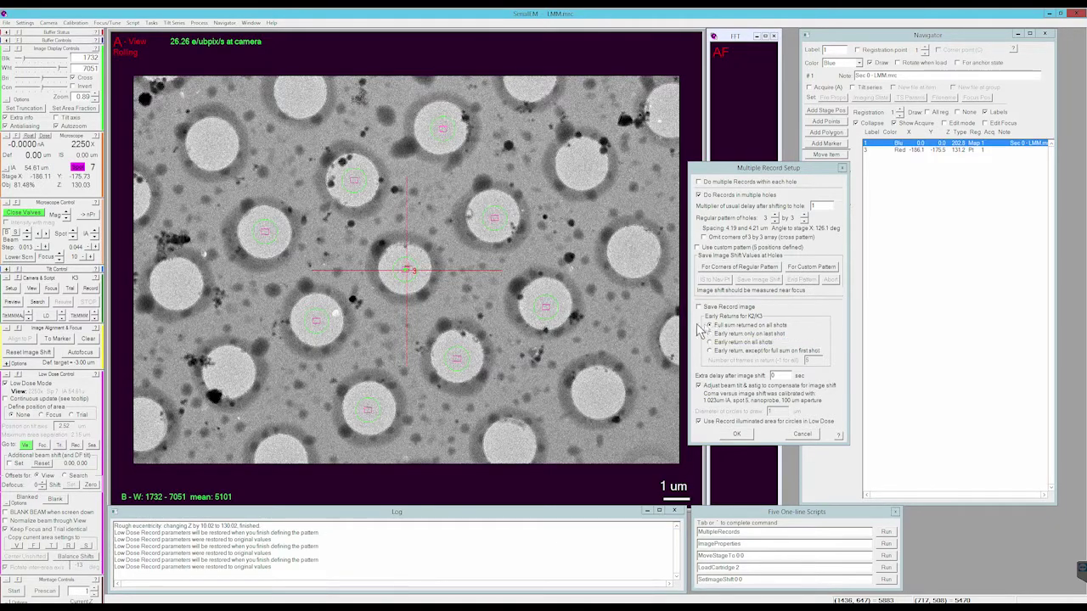
- Turn on 'Do multiple Records within each hole' and zoom in on the centre hole
{"action": "left_click", "coordinate": [699, 181]}
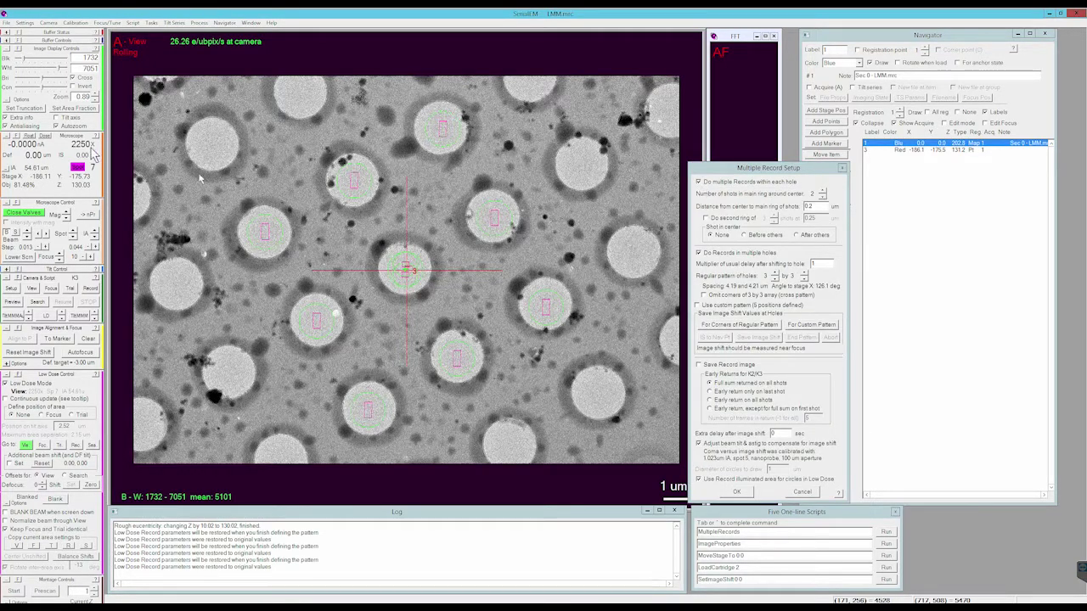
{"action": "left_click", "coordinate": [97, 95]}
{"action": "left_click", "coordinate": [96, 95]}
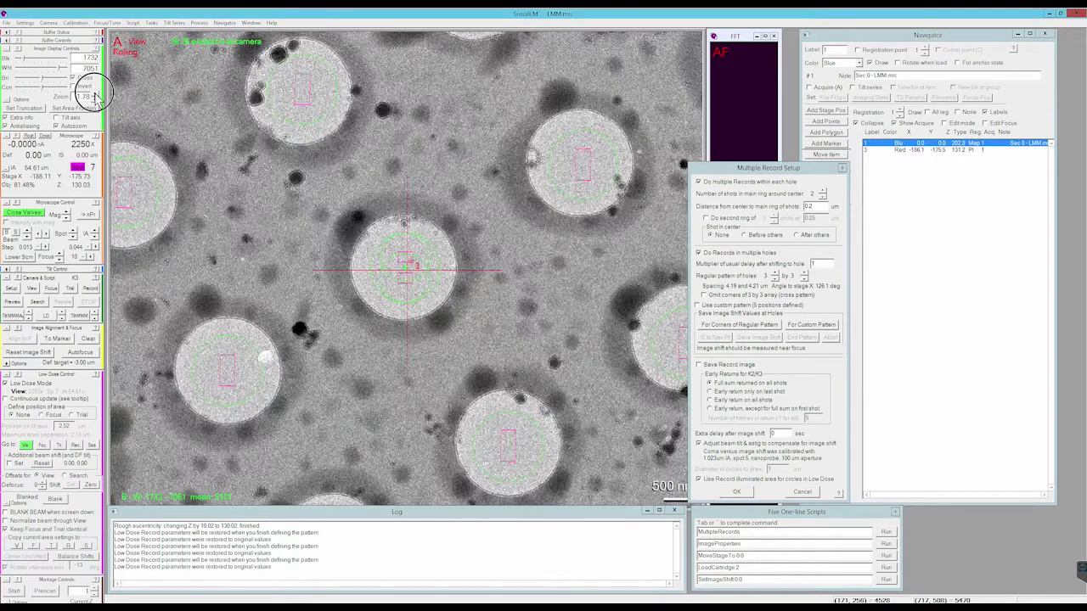
{"action": "left_click", "coordinate": [97, 95]}
{"action": "left_click", "coordinate": [96, 95]}
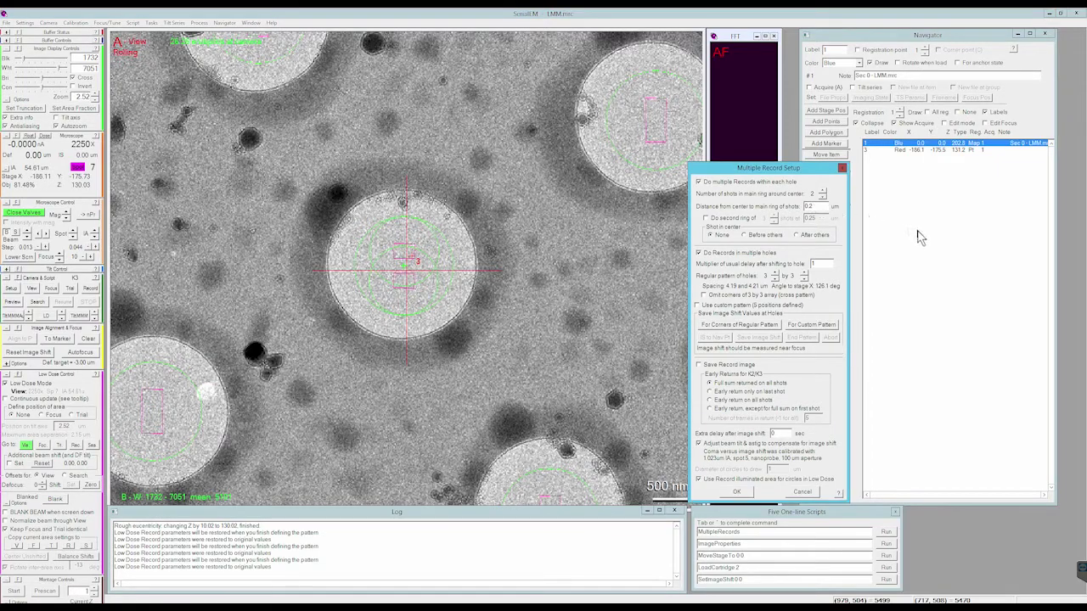
- Set the shot distance from the hole centre to 0.4 µm
{"action": "key", "text": "BackSpace"}
{"action": "key", "text": "BackSpace"}
{"action": "type", "text": ".4"}
{"action": "key", "text": "Tab"}
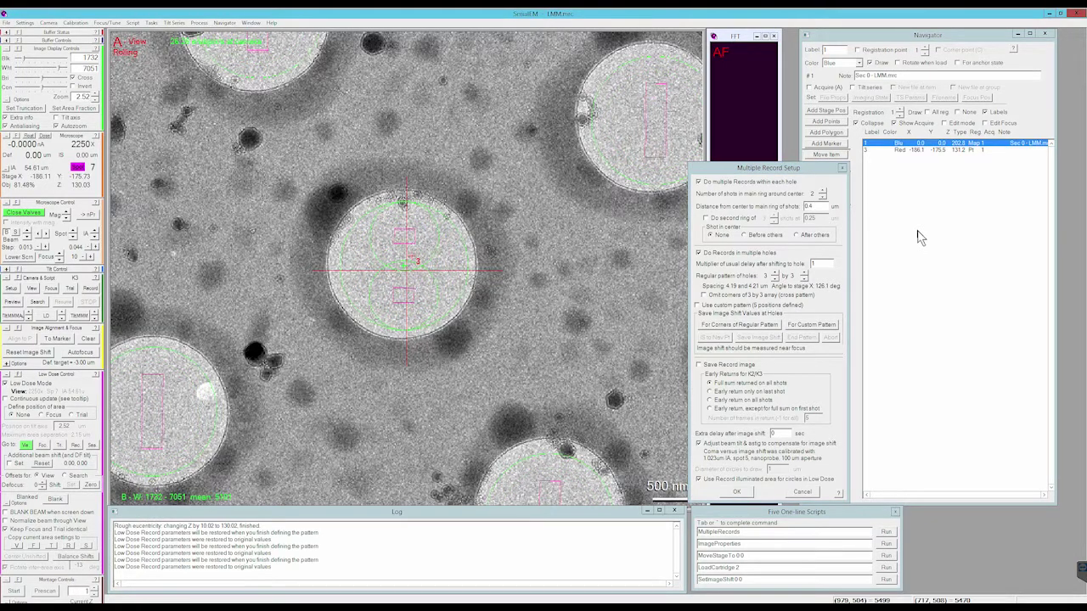
{"action": "scroll", "coordinate": [439, 289], "scroll_direction": "up", "scroll_amount": 1}
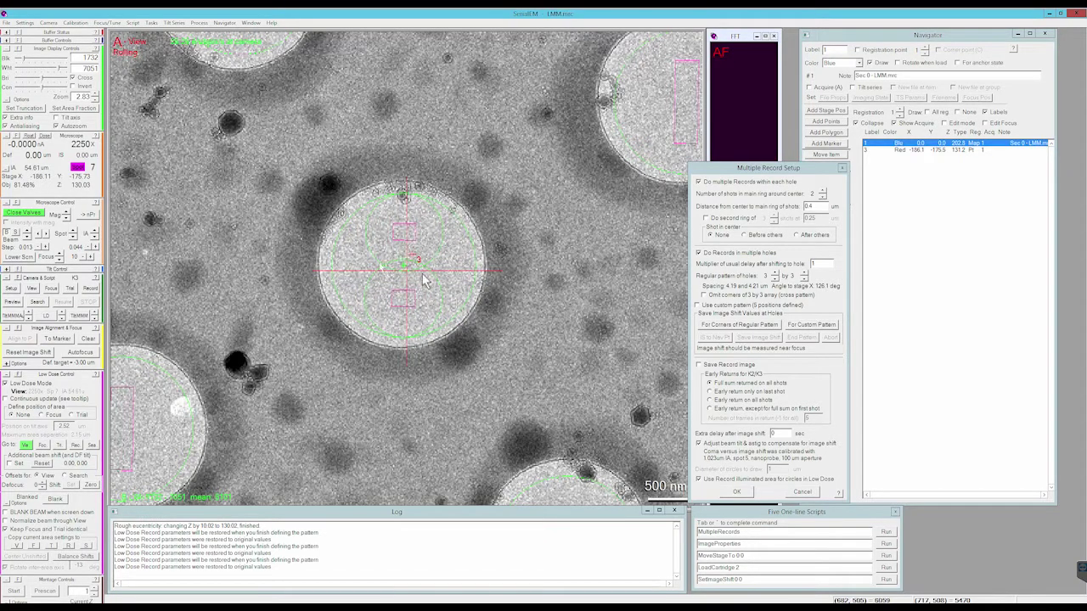
- Raise the number of shots in the main ring from 2 to 4
{"action": "left_click", "coordinate": [822, 192]}
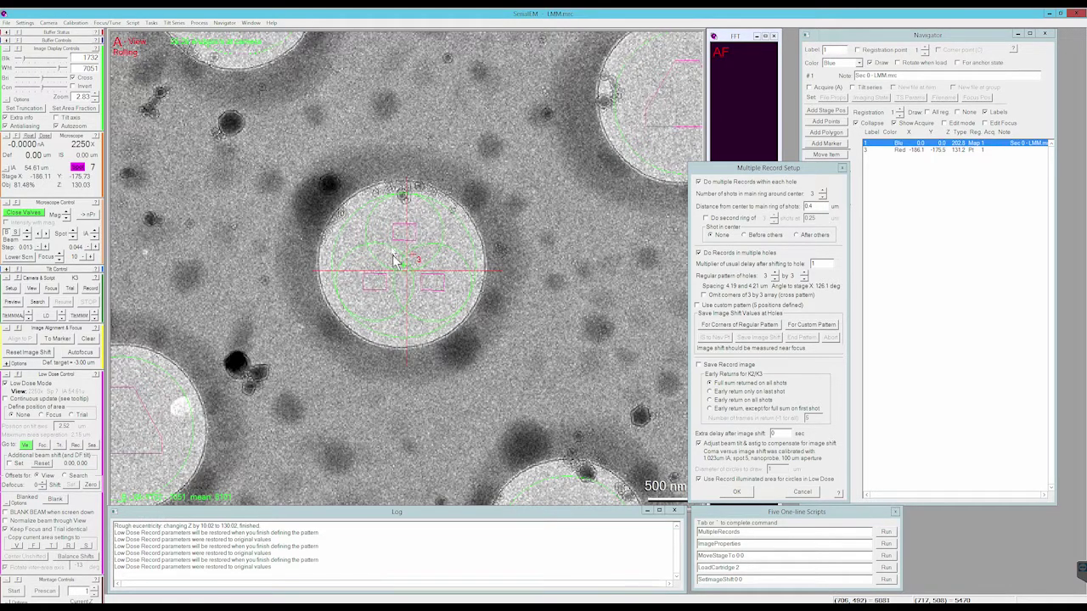
{"action": "left_click", "coordinate": [823, 192]}
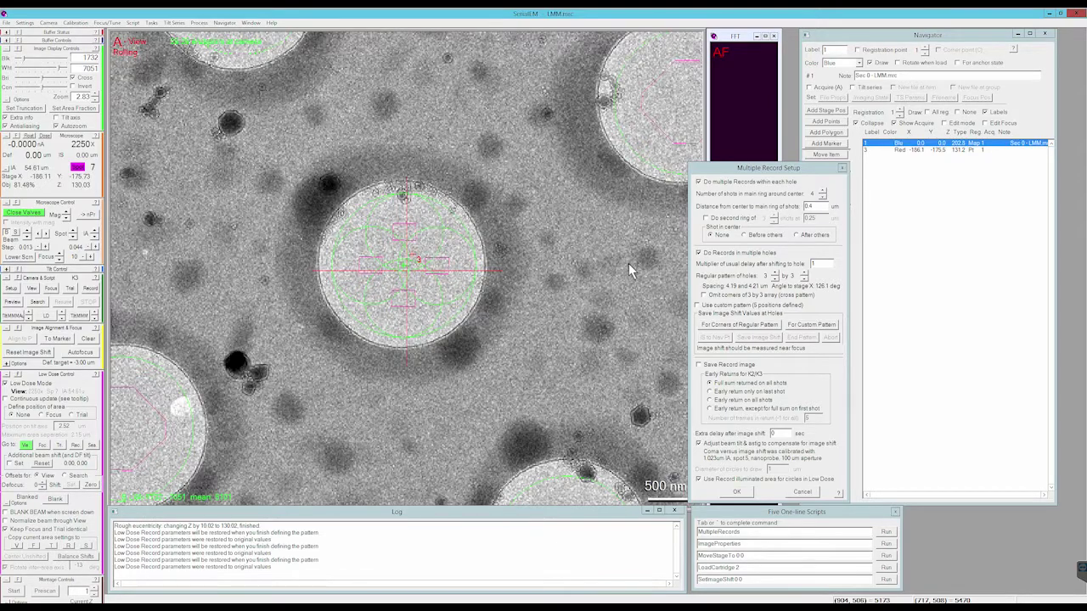
- Re-enter the distance from centre to the main ring of shots, raising it to about 0.6 µm
{"action": "double_click", "coordinate": [814, 206]}
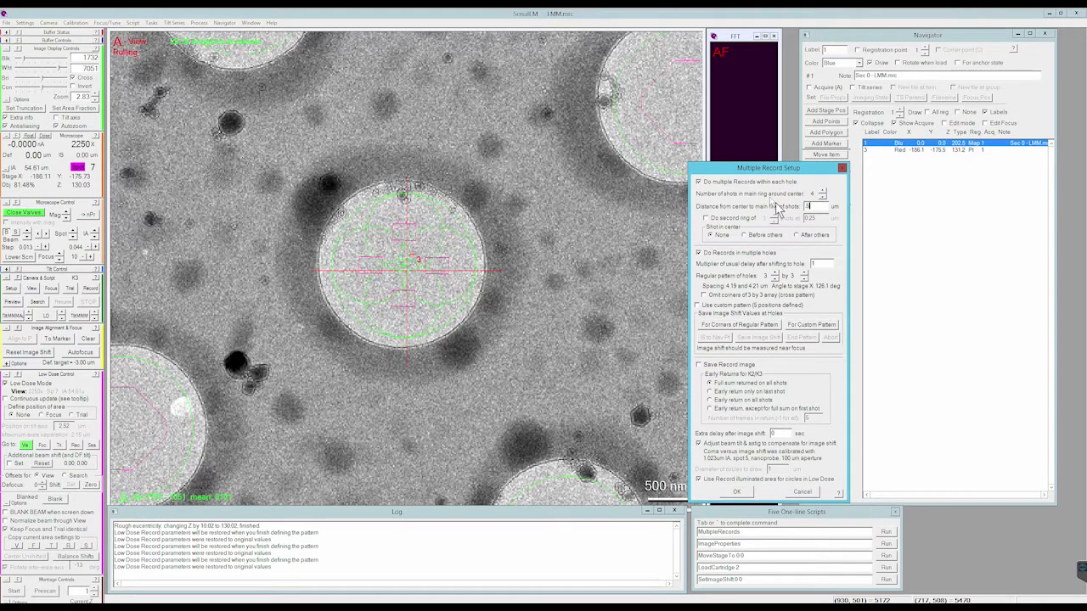
{"action": "type", "text": "5"}
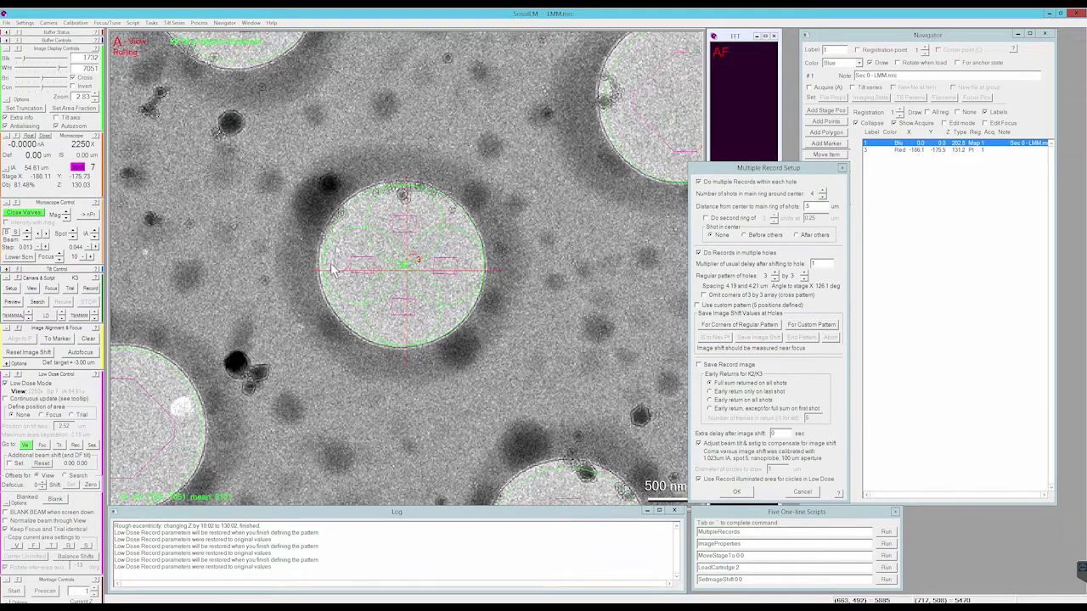
{"action": "left_click", "coordinate": [812, 206]}
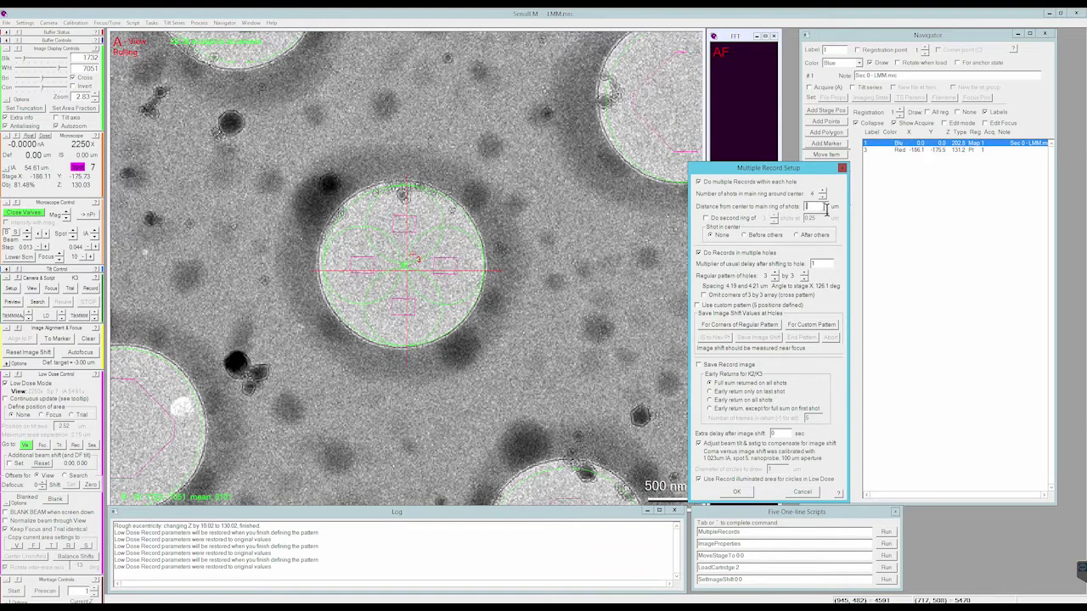
{"action": "type", "text": "5"}
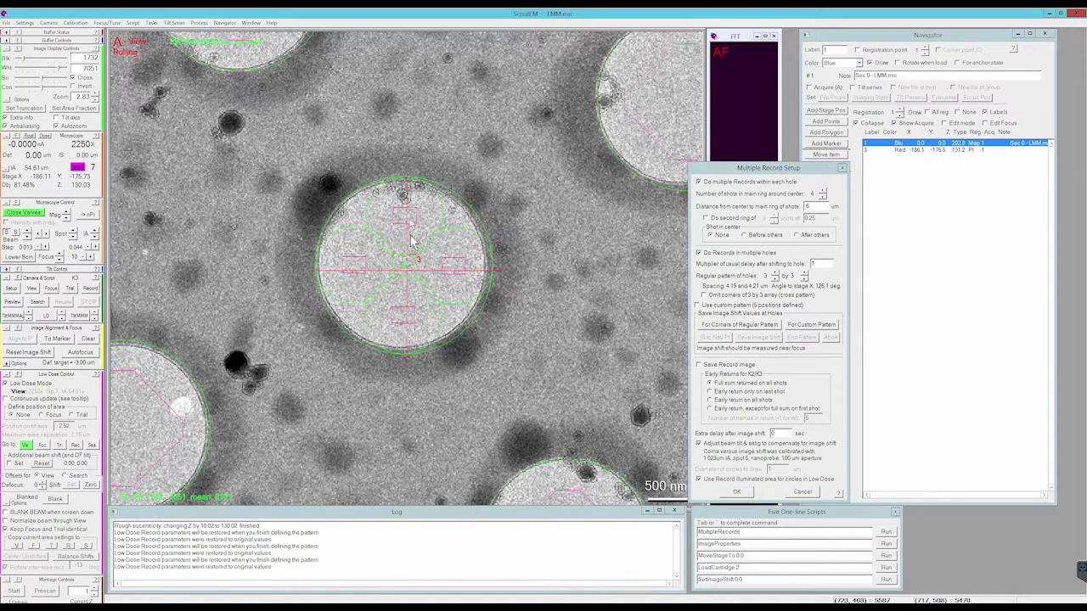
- Try 5 and 6 ring shots, settle on 5, and set the ring distance to 0.65 µm
{"action": "left_click", "coordinate": [823, 192]}
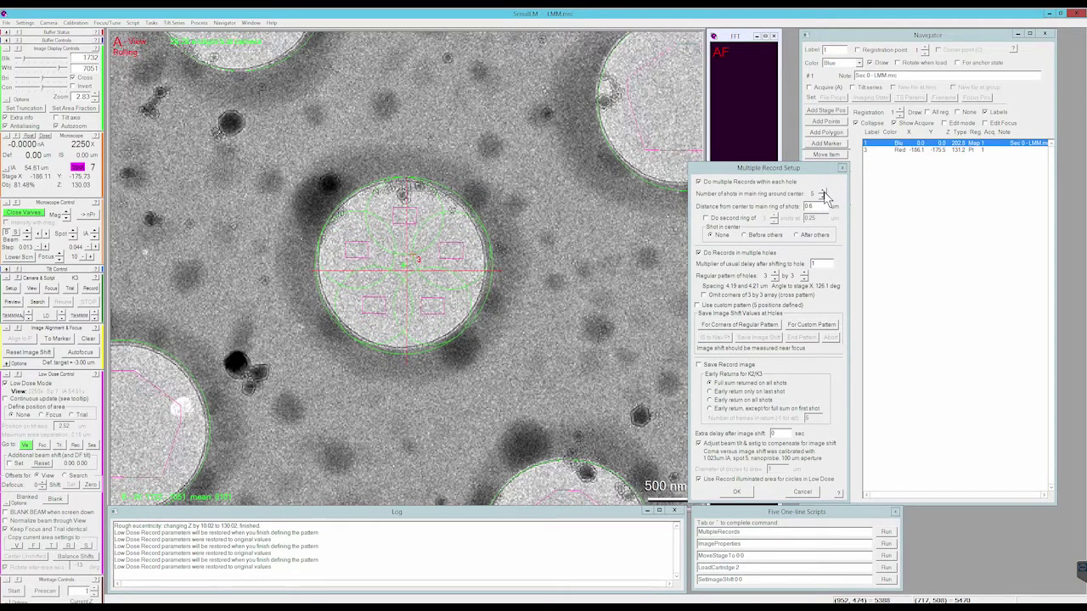
{"action": "left_click", "coordinate": [822, 192]}
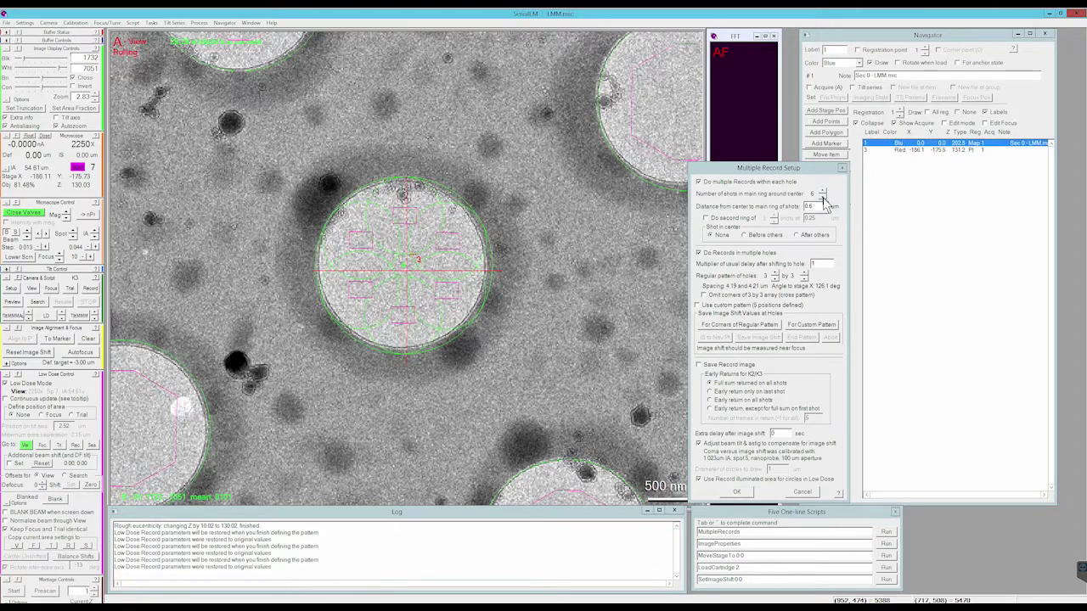
{"action": "left_click", "coordinate": [822, 198]}
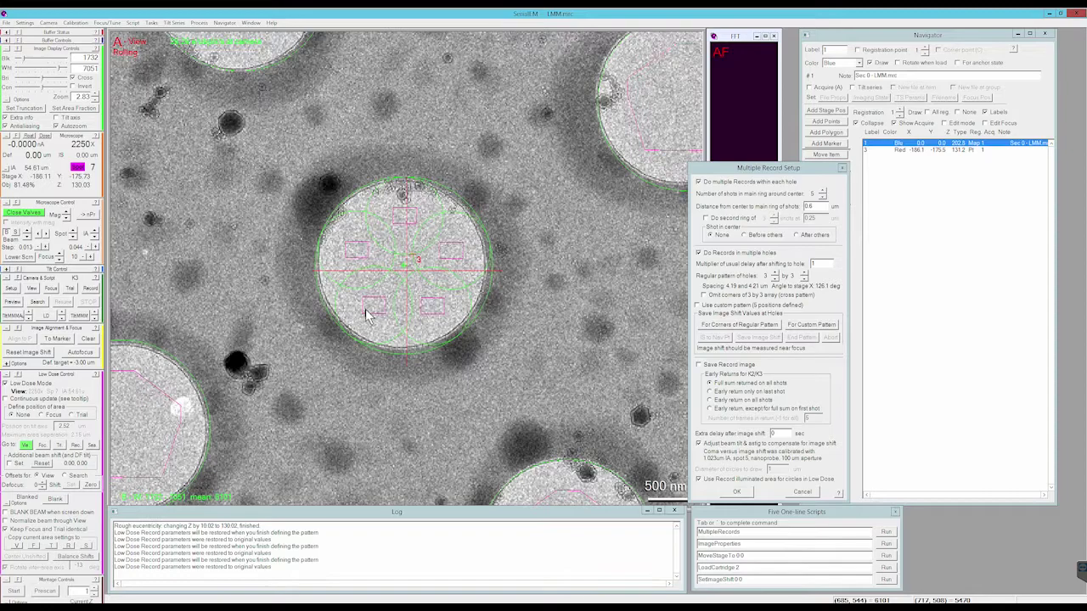
{"action": "double_click", "coordinate": [808, 207]}
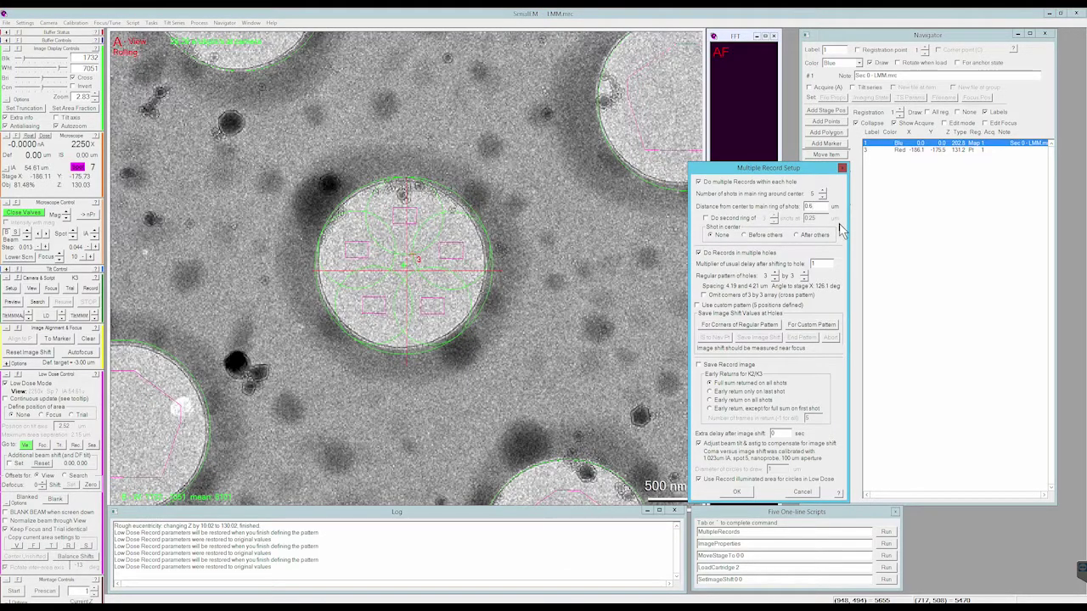
{"action": "type", "text": "0.65"}
{"action": "key", "text": "Return"}
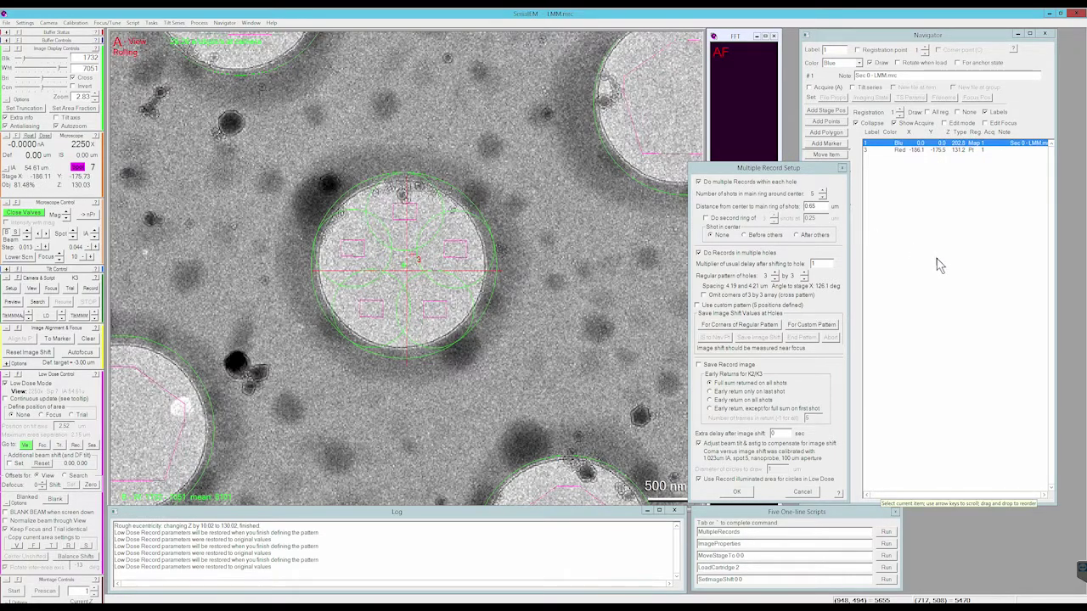
- Add a centre shot to each hole, set to 'After others' so it follows the ring shots
{"action": "left_click", "coordinate": [404, 266]}
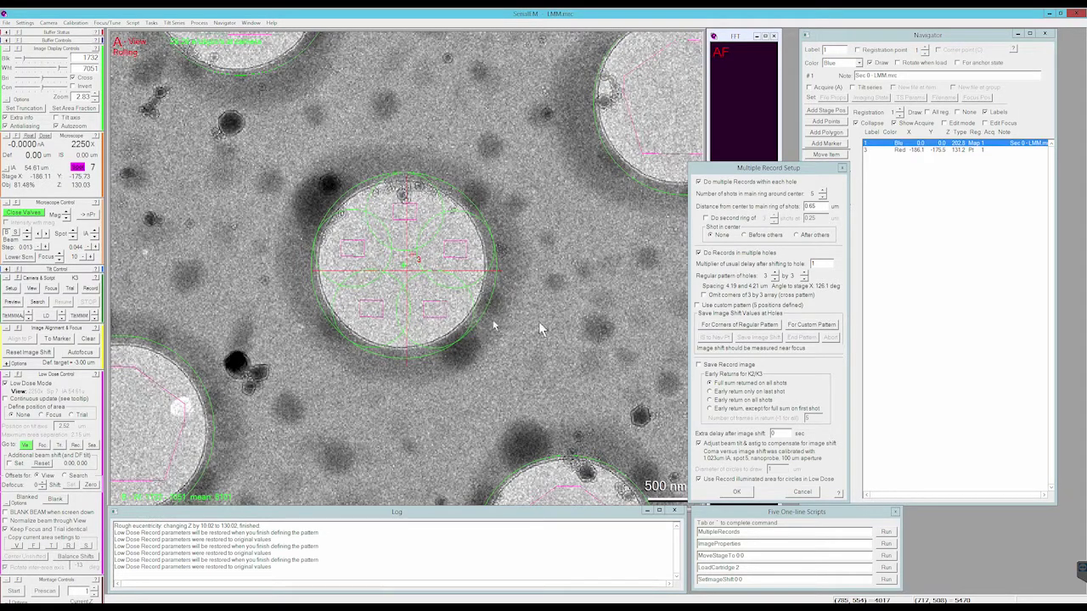
{"action": "left_click", "coordinate": [763, 235]}
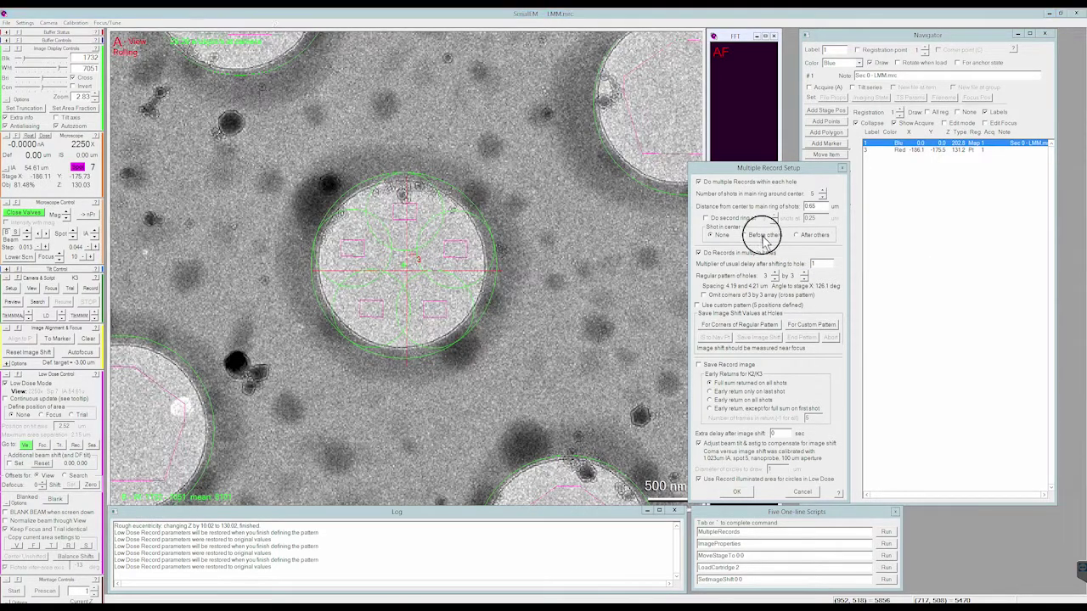
{"action": "left_click", "coordinate": [813, 238]}
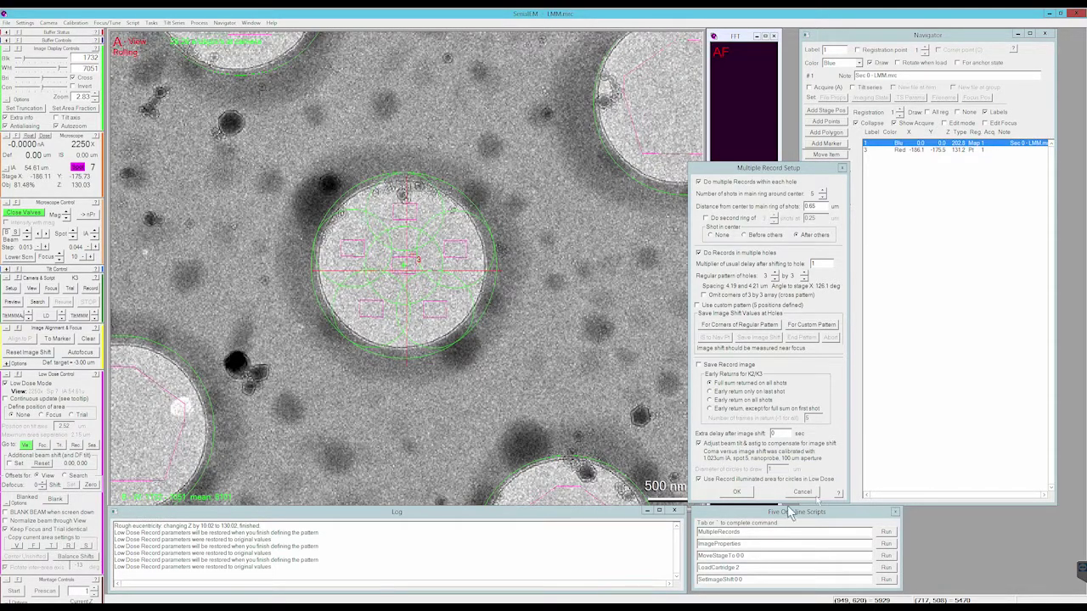
- Accept the multi-shot settings and zoom out until all nine holes of the 3x3 pattern show
{"action": "left_click", "coordinate": [736, 493]}
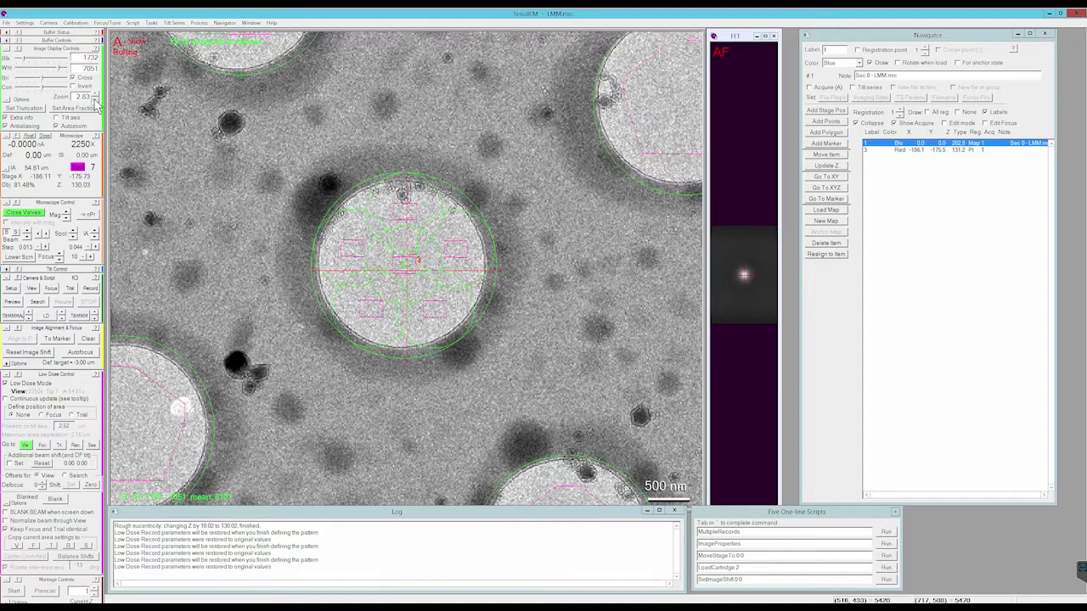
{"action": "left_click", "coordinate": [95, 101]}
{"action": "left_click", "coordinate": [95, 101]}
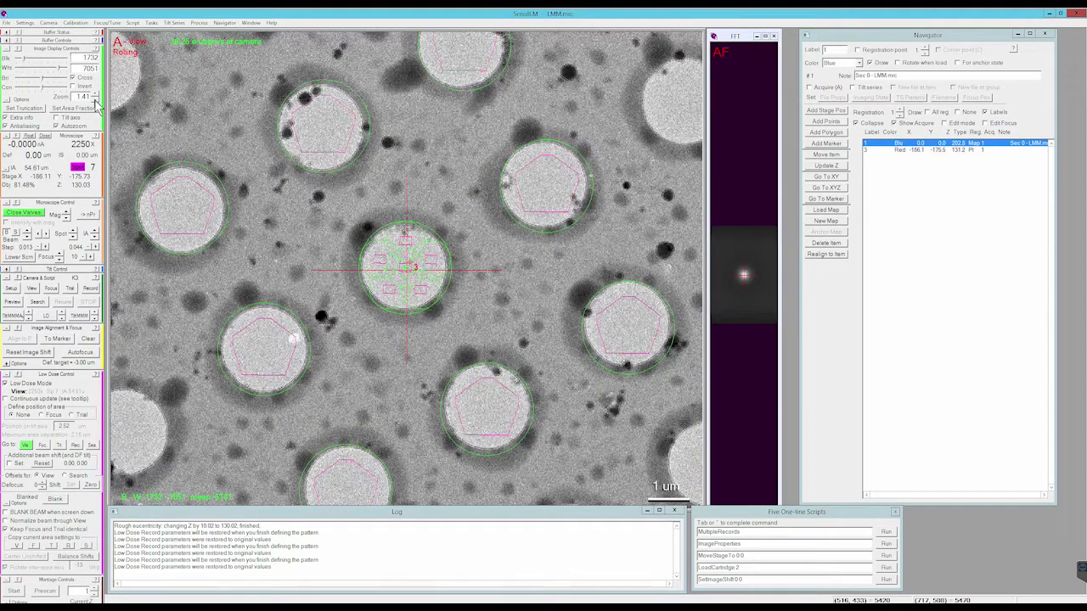
{"action": "left_click", "coordinate": [95, 101]}
{"action": "left_click", "coordinate": [95, 101]}
{"action": "left_click", "coordinate": [95, 101]}
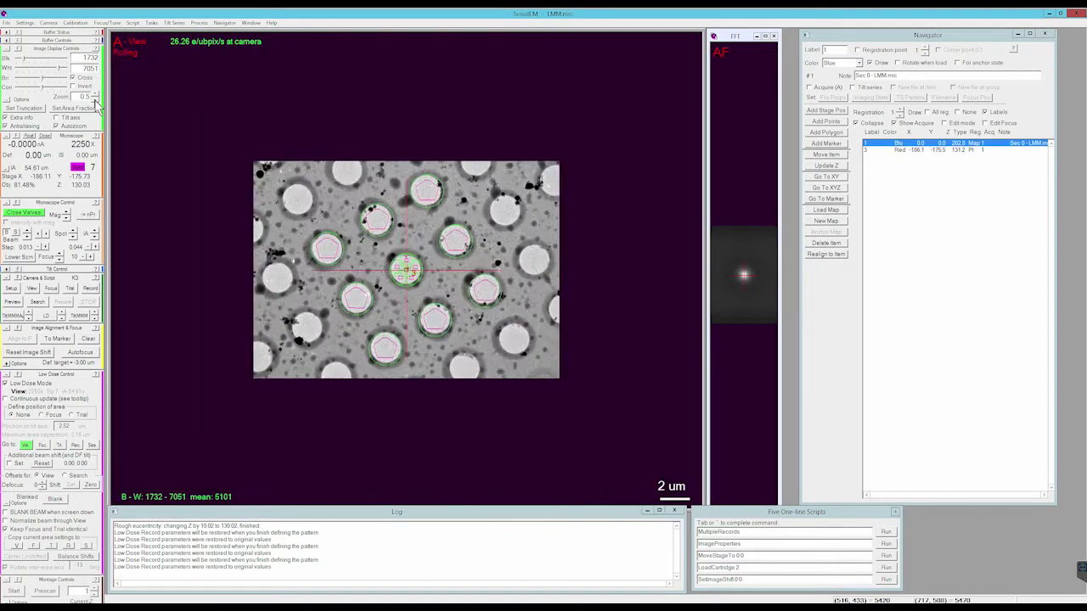
- Enlarge the View image slightly, restore normal contrast, and select the MultipleRecords script line
{"action": "left_click", "coordinate": [89, 91]}
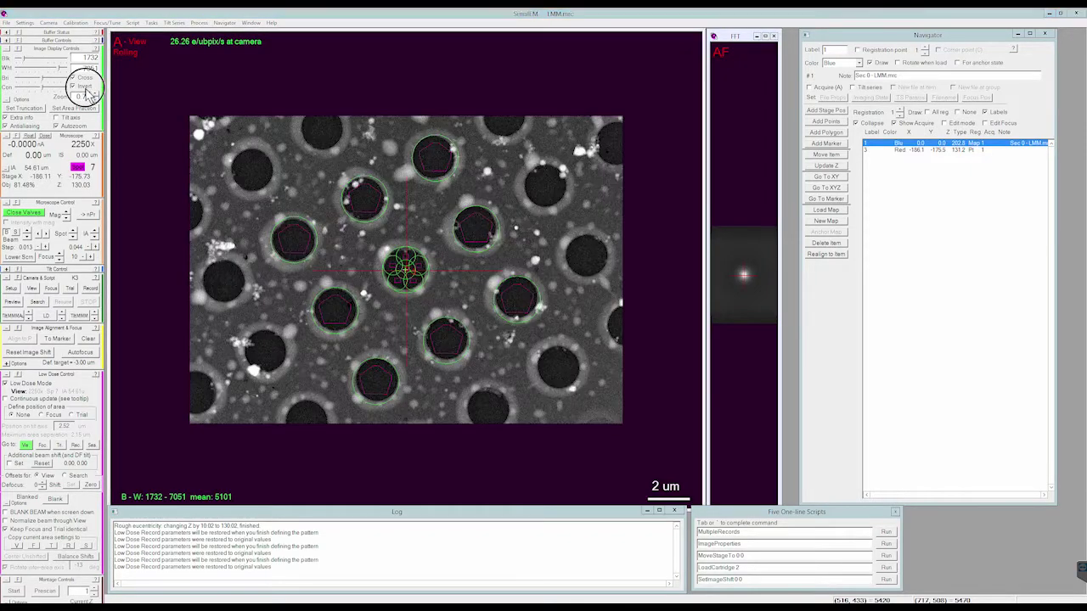
{"action": "left_click", "coordinate": [87, 90]}
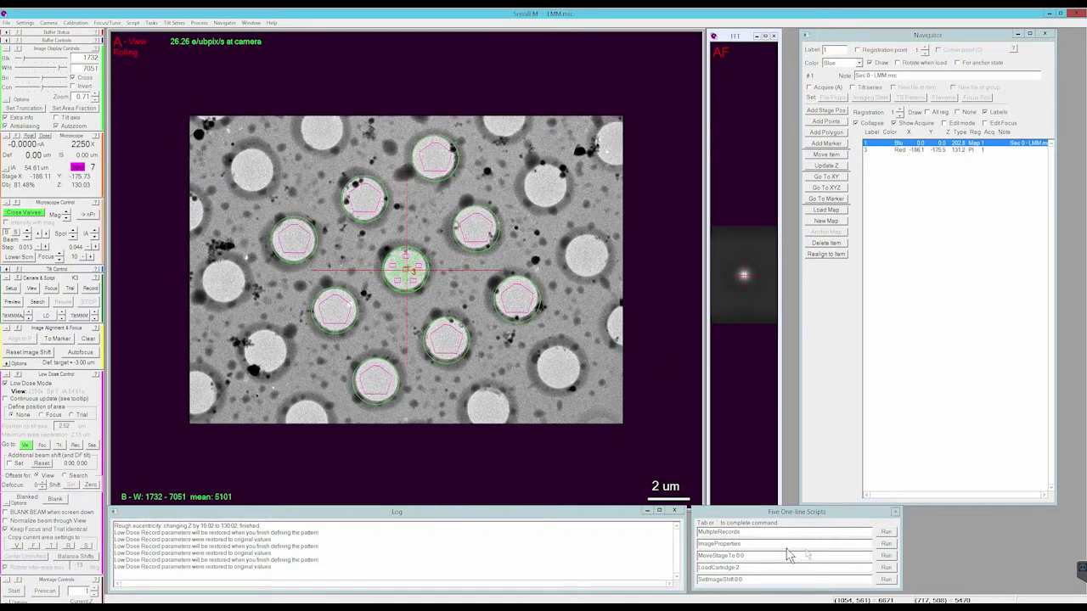
{"action": "left_click", "coordinate": [705, 530]}
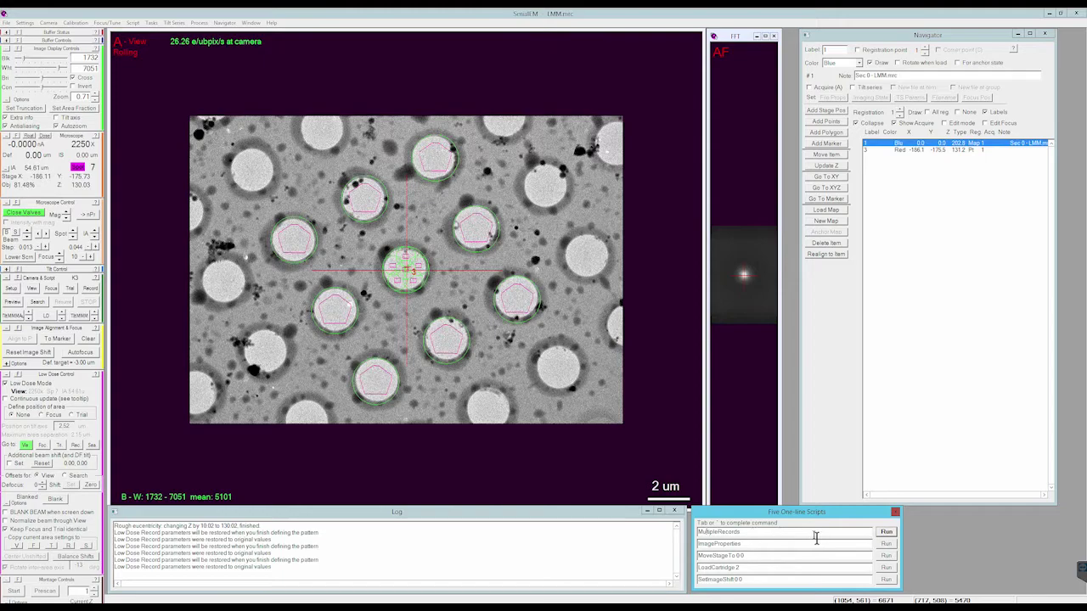
- Run the MultipleRecords script to acquire Record shots at 6 positions in each of 9 holes
{"action": "left_click", "coordinate": [886, 533]}
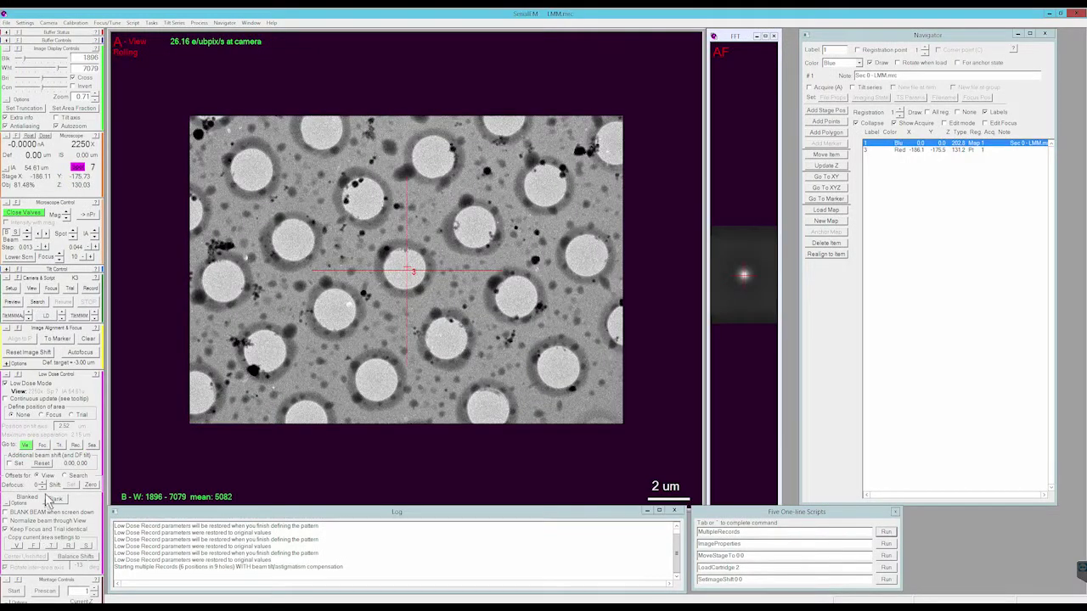
- Step the low-dose View defocus offset down past -200, then bring it back toward -100
{"action": "left_click", "coordinate": [45, 489]}
{"action": "left_click", "coordinate": [45, 488]}
{"action": "left_click", "coordinate": [44, 488]}
{"action": "left_click", "coordinate": [44, 488]}
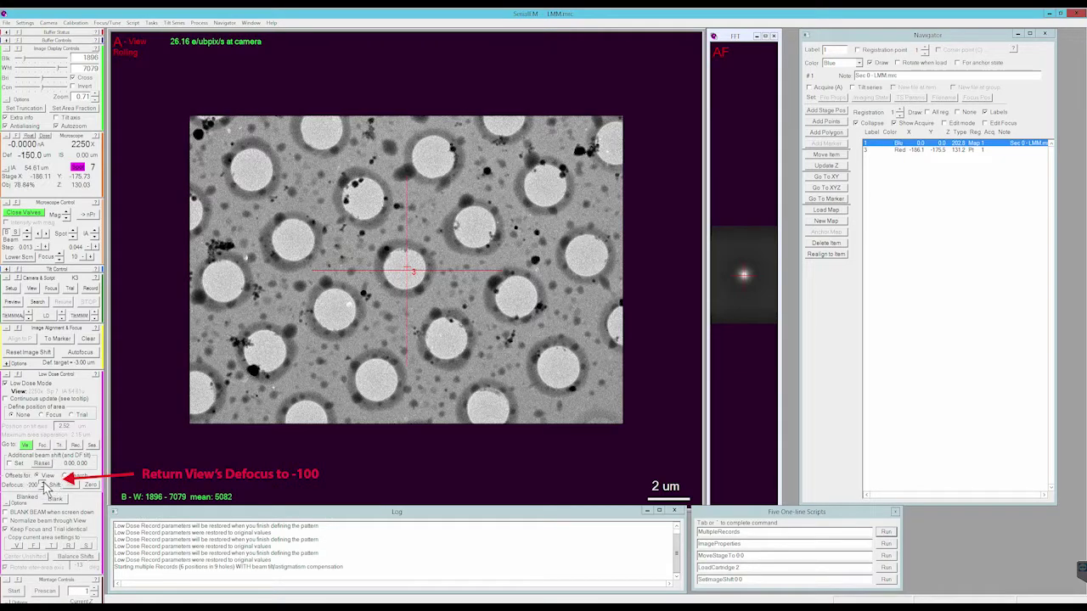
{"action": "left_click", "coordinate": [43, 489]}
{"action": "left_click", "coordinate": [45, 488]}
{"action": "left_click", "coordinate": [44, 488]}
{"action": "left_click", "coordinate": [44, 488]}
{"action": "left_click", "coordinate": [44, 488]}
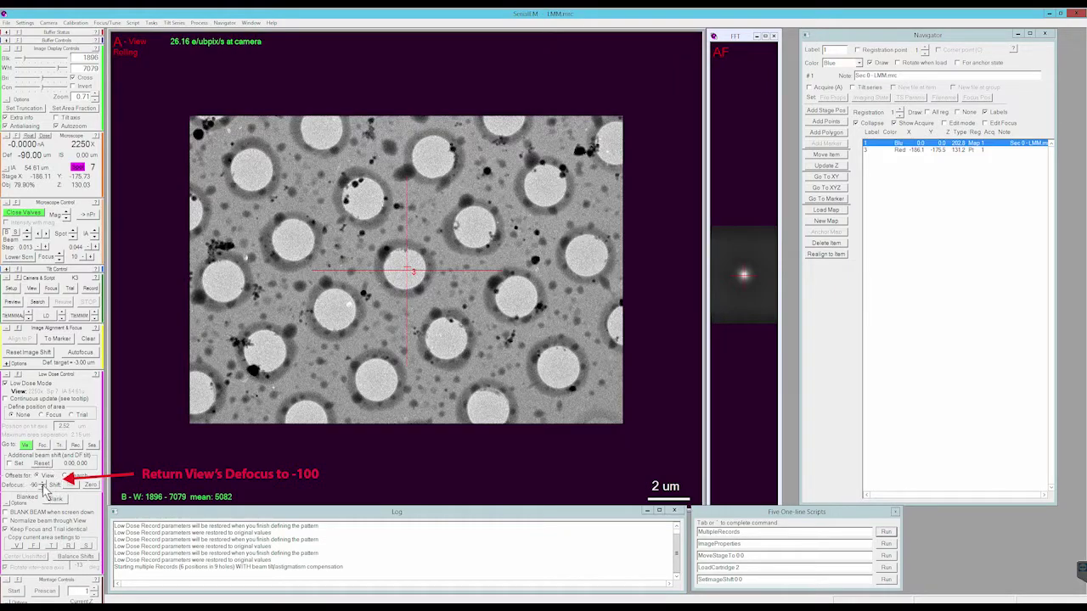